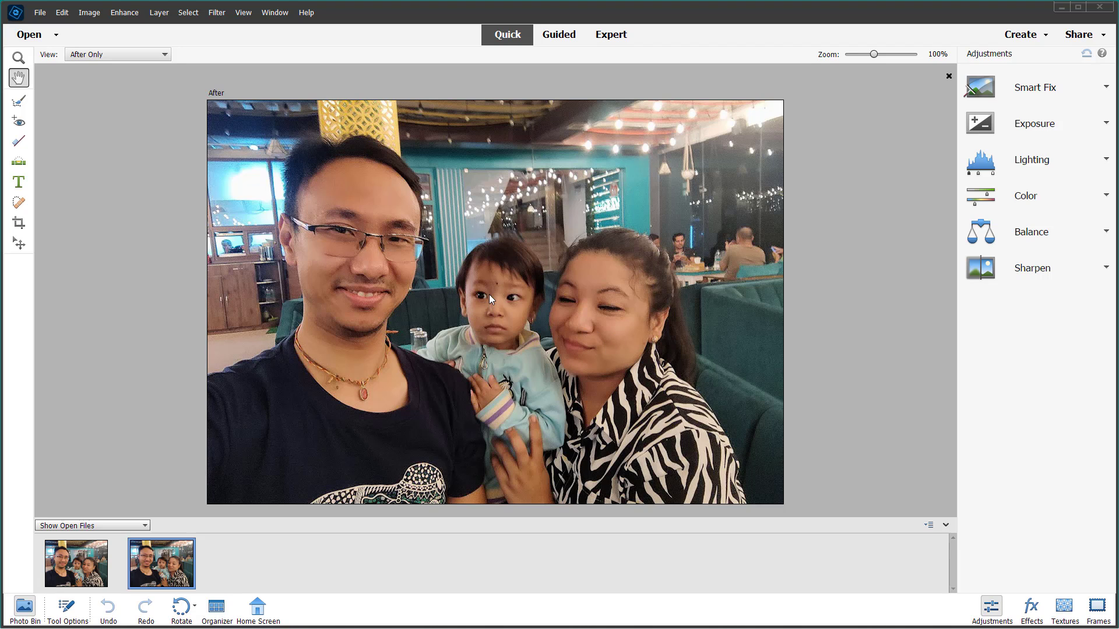
Step: Start a Photomerge Group Shot with the first selfie as the source and the second selfie as the final base image
click(97, 565)
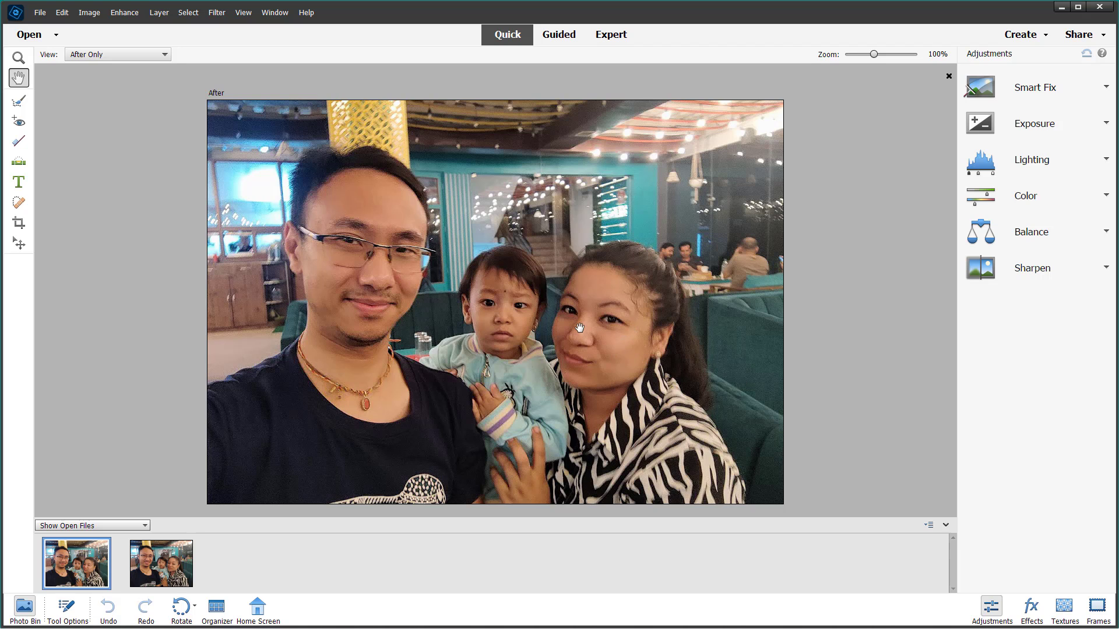
click(173, 562)
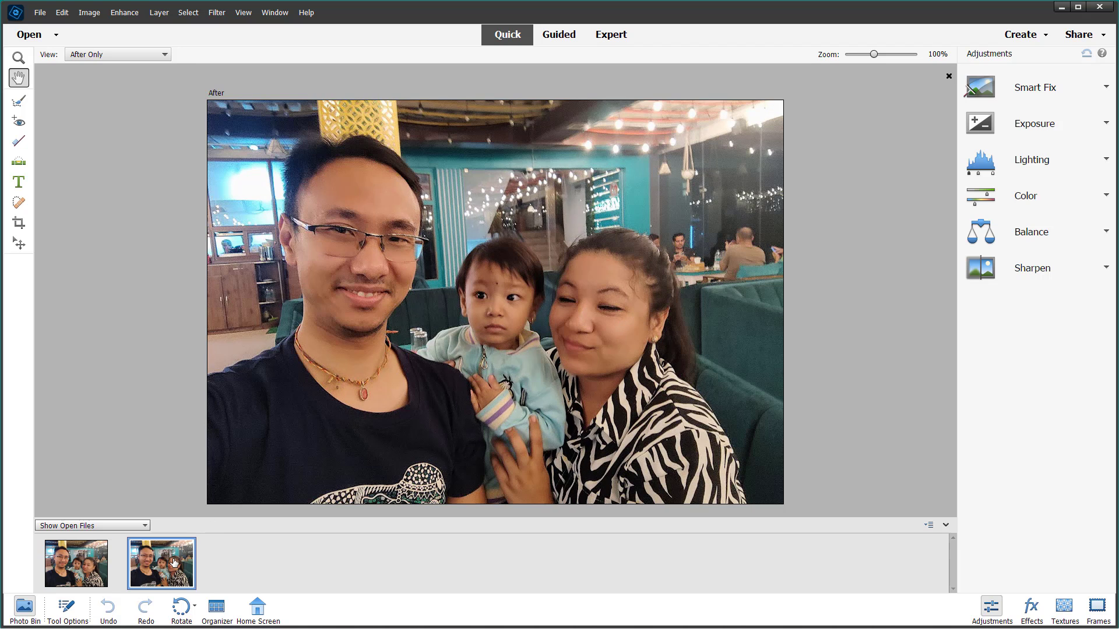
click(74, 568)
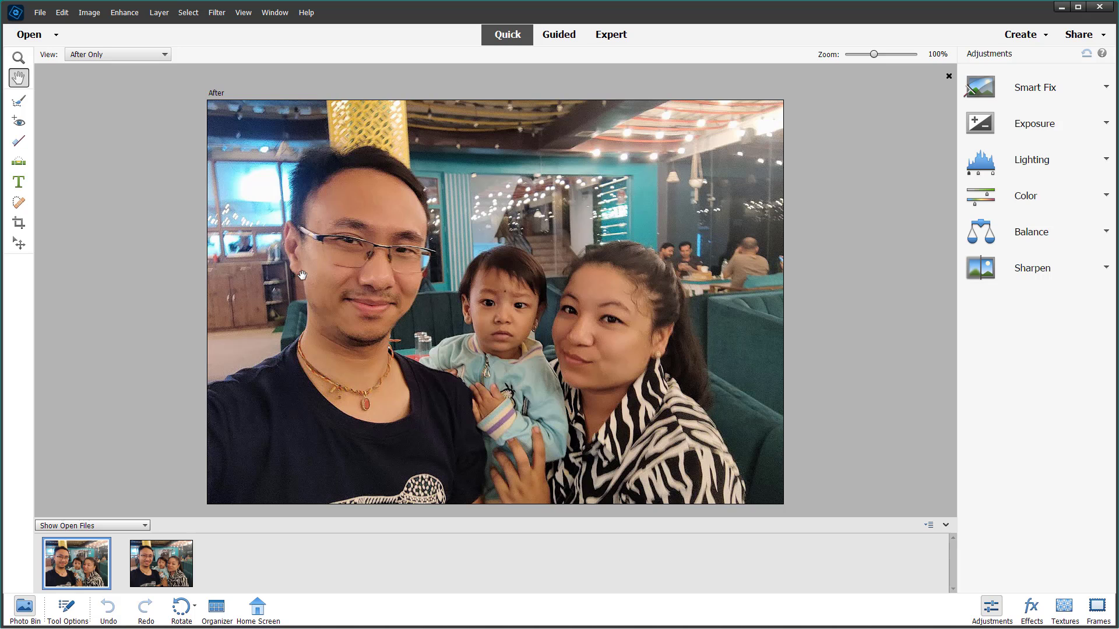
click(558, 36)
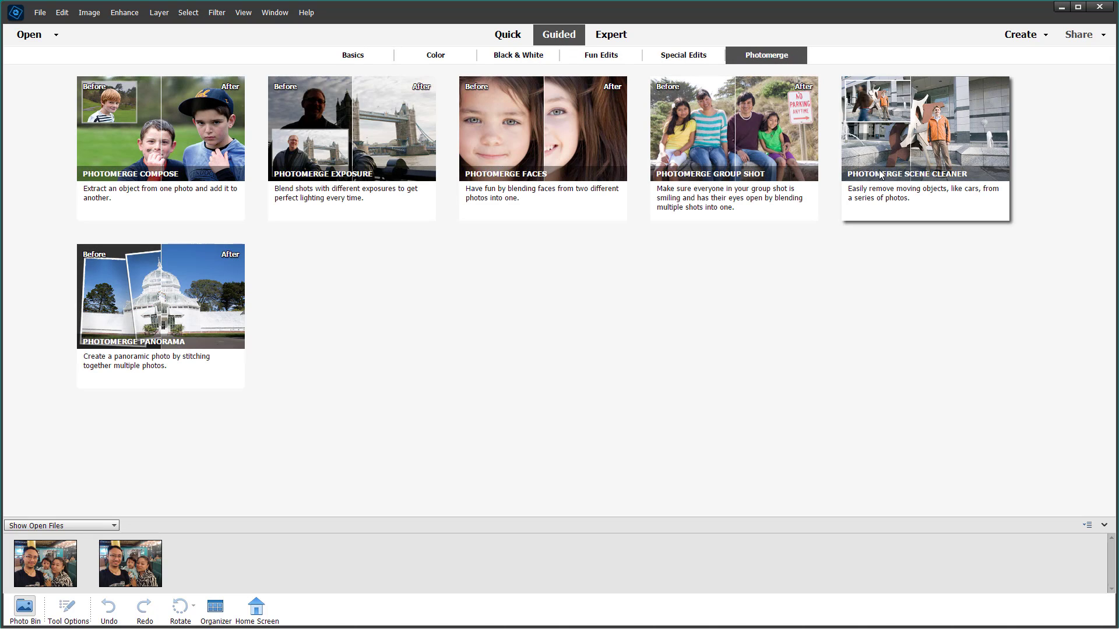
click(723, 159)
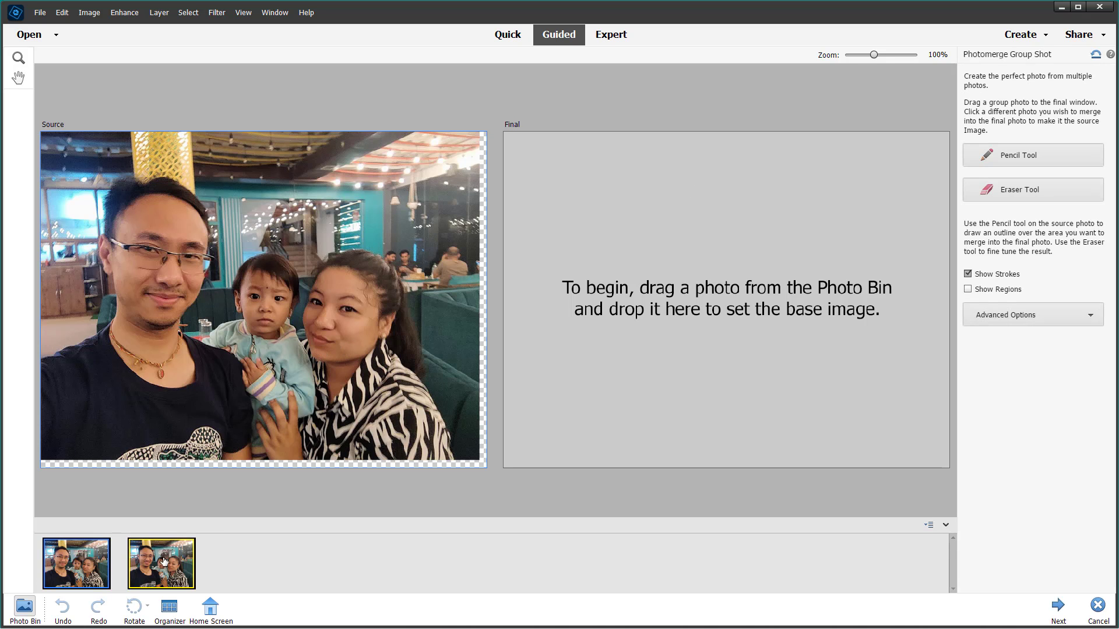
drag(182, 574, 678, 337)
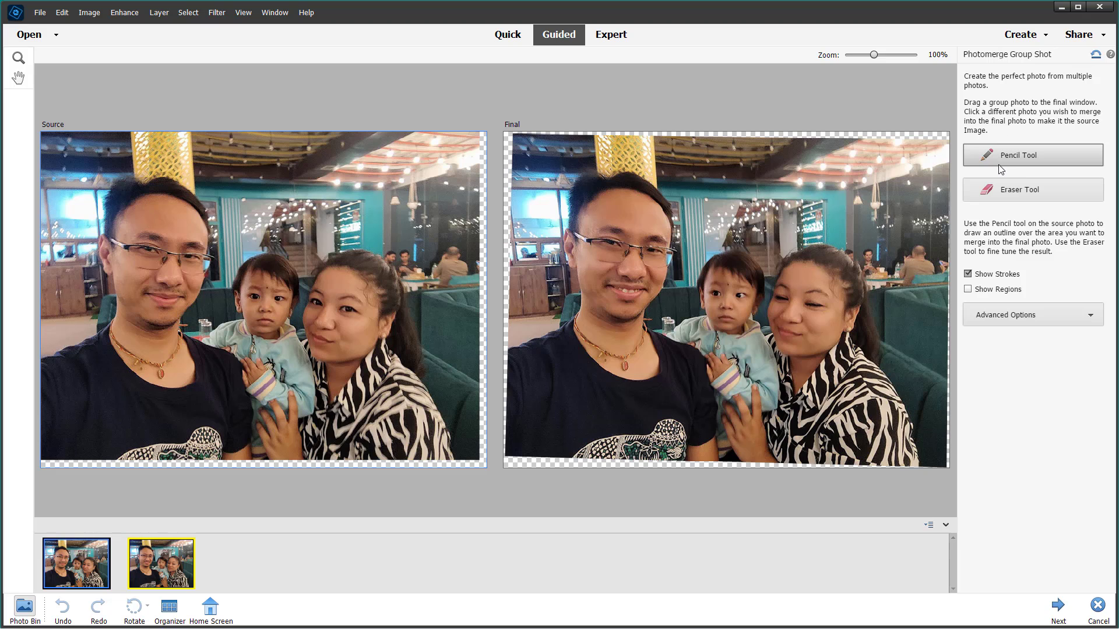
Step: Activate the Alignment Tool from the advanced options and enable Pixel Blending for the group shot
click(1012, 315)
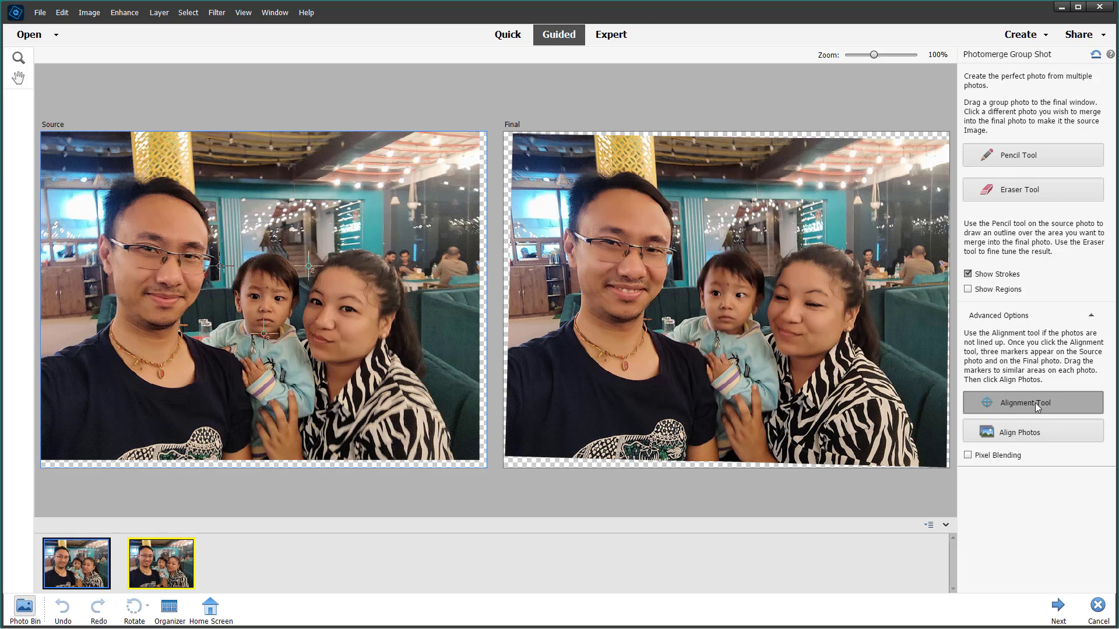
click(982, 404)
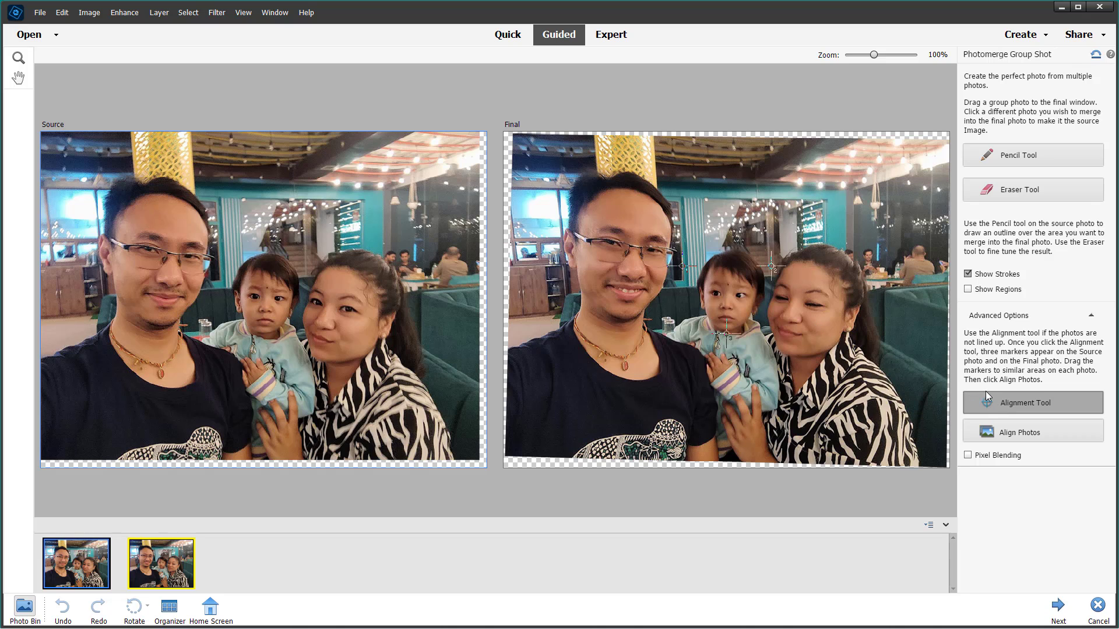
click(968, 455)
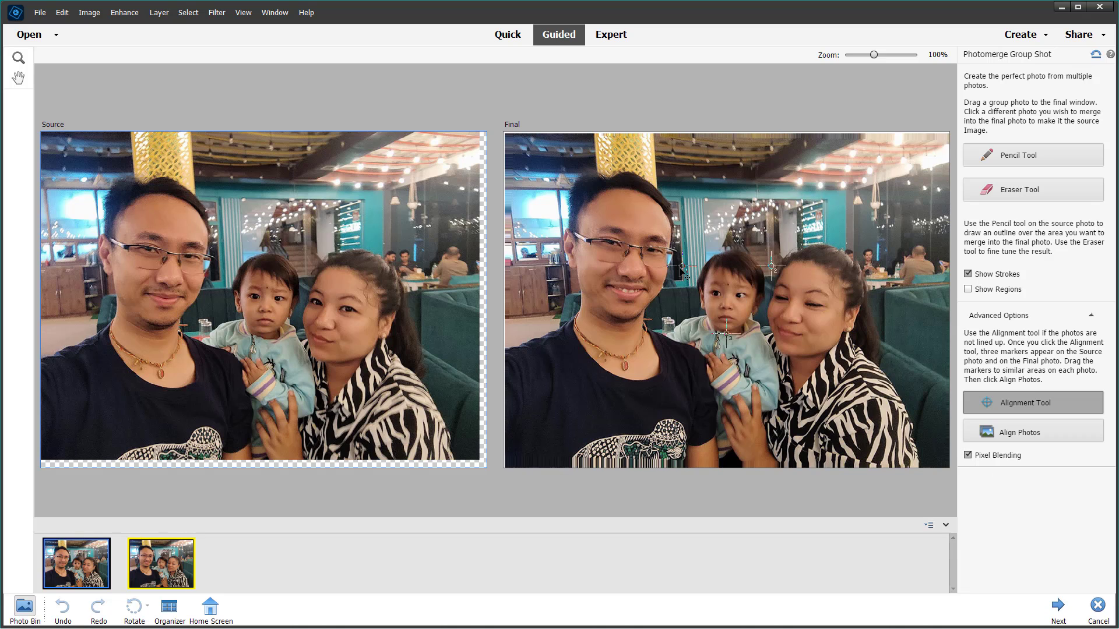
Step: Place the three alignment markers in the final photo on the man's two eyes and mouth area
drag(681, 267, 687, 307)
mouse_move(697, 312)
mouse_down()
mouse_move(676, 269)
mouse_move(664, 275)
mouse_move(670, 261)
mouse_move(725, 272)
mouse_move(702, 275)
mouse_move(712, 283)
mouse_move(612, 245)
mouse_up()
drag(775, 270, 657, 253)
drag(726, 336, 634, 283)
click(307, 278)
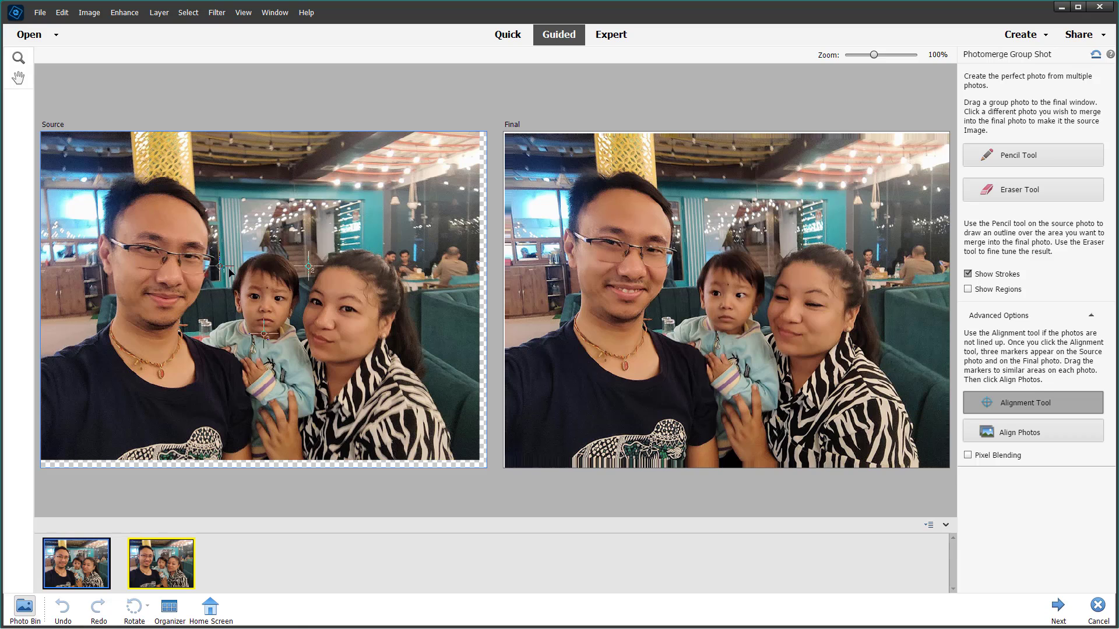
Step: Place the three source markers on the man's eyes and mouth area, try aligning the photos, and undo the alignment
drag(221, 267, 150, 250)
drag(307, 270, 192, 260)
drag(246, 328, 170, 289)
click(1018, 427)
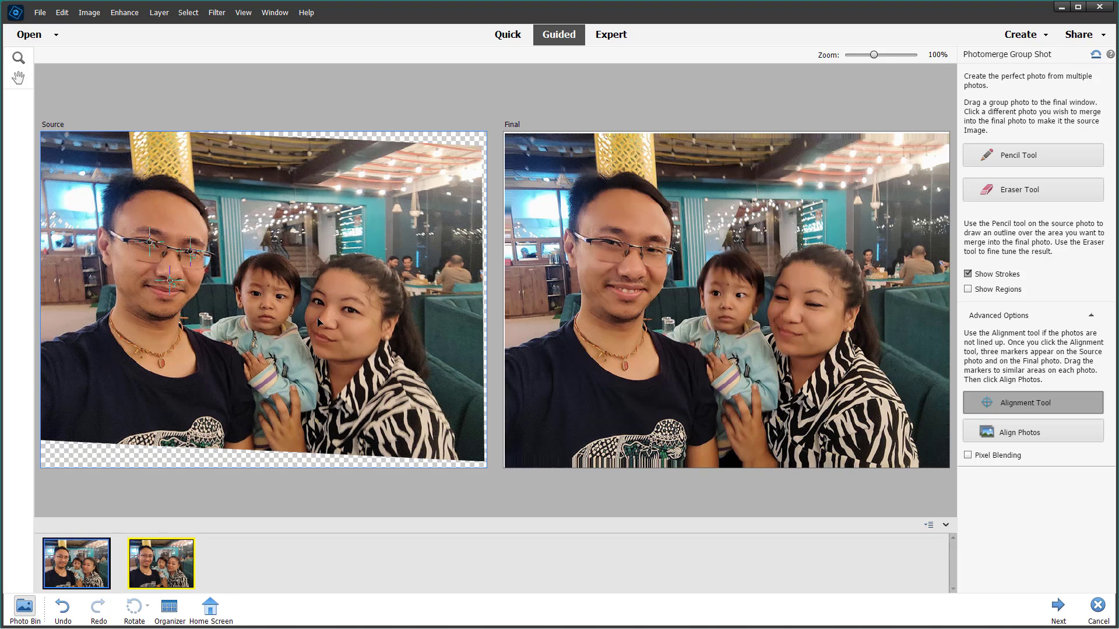
key(ctrl+z)
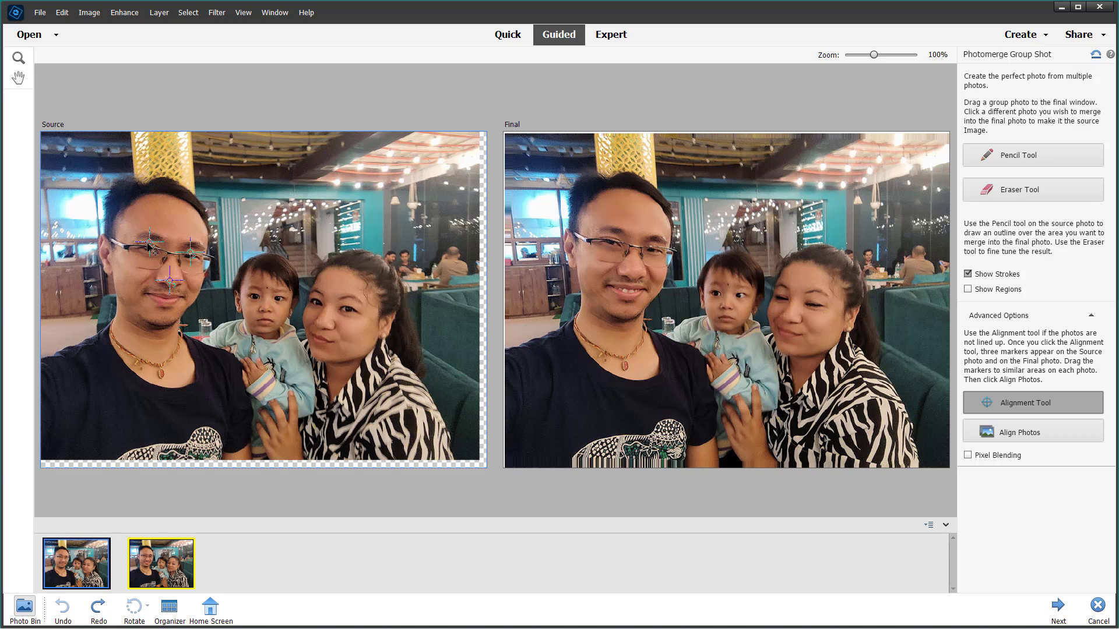
Step: Try aligning the photos with slightly shifted eye and mouth markers on the man's source face, undoing each alignment
drag(148, 246, 149, 254)
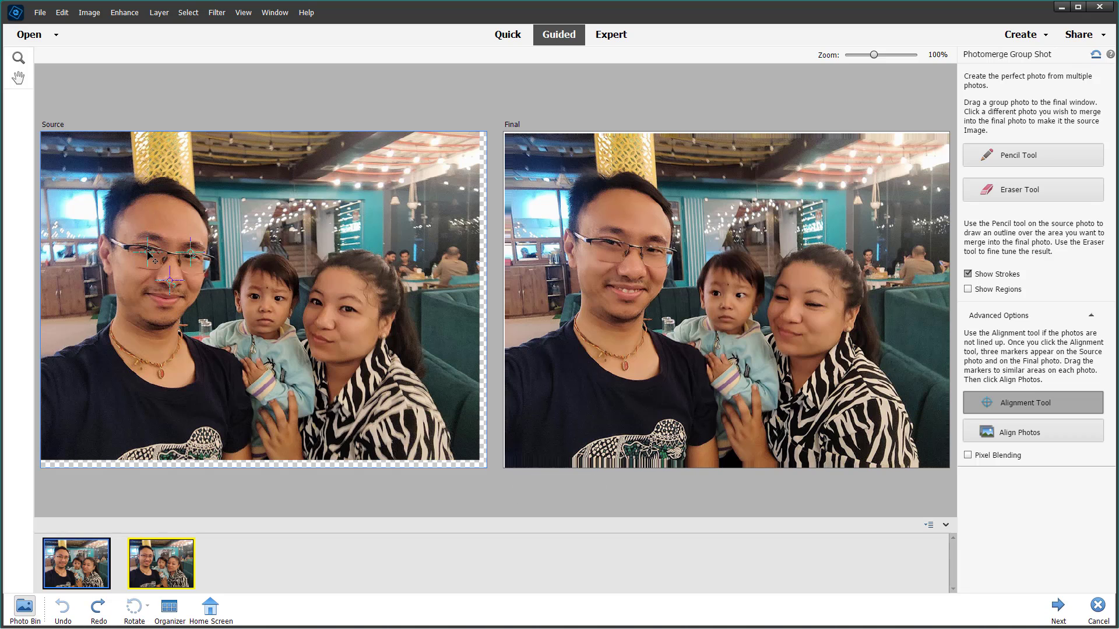
click(992, 435)
drag(190, 254, 148, 248)
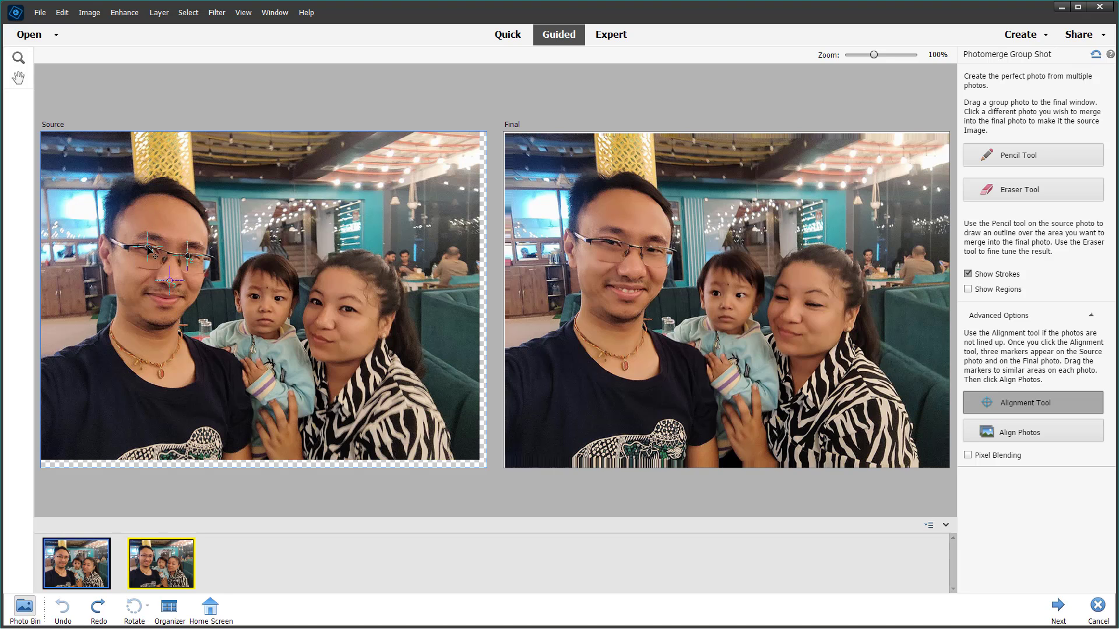
click(1012, 436)
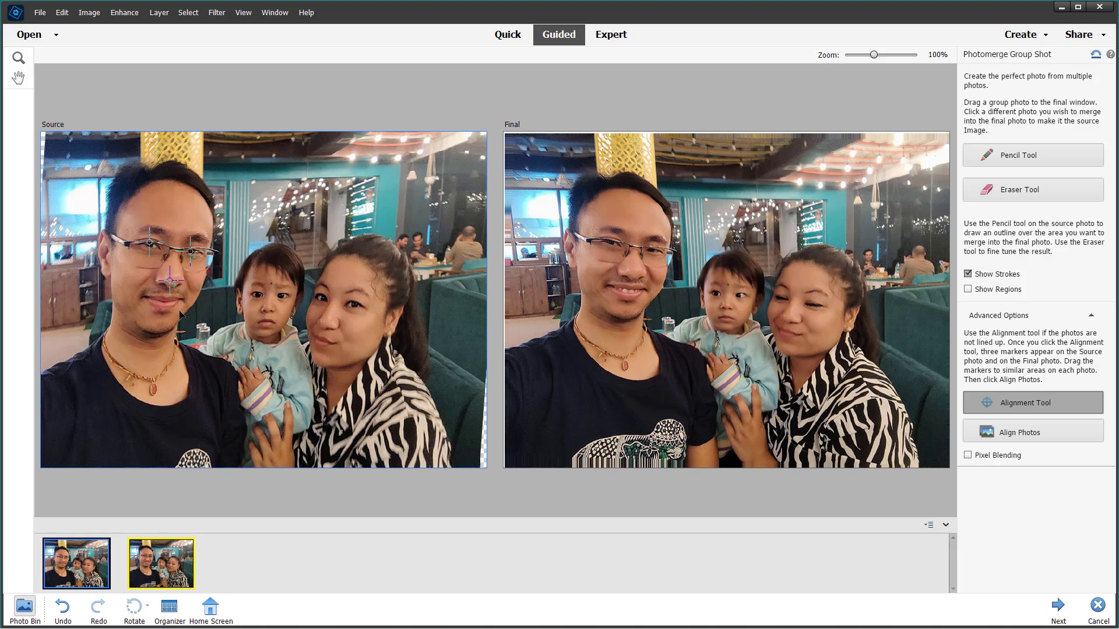
key(ctrl+z)
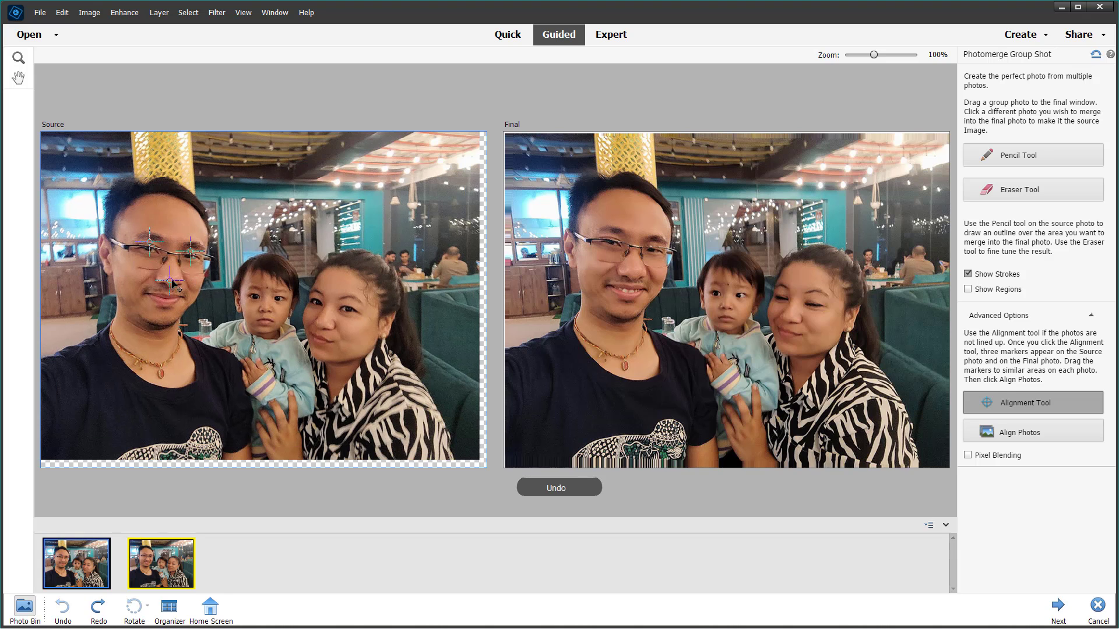
drag(174, 283, 171, 290)
click(1049, 433)
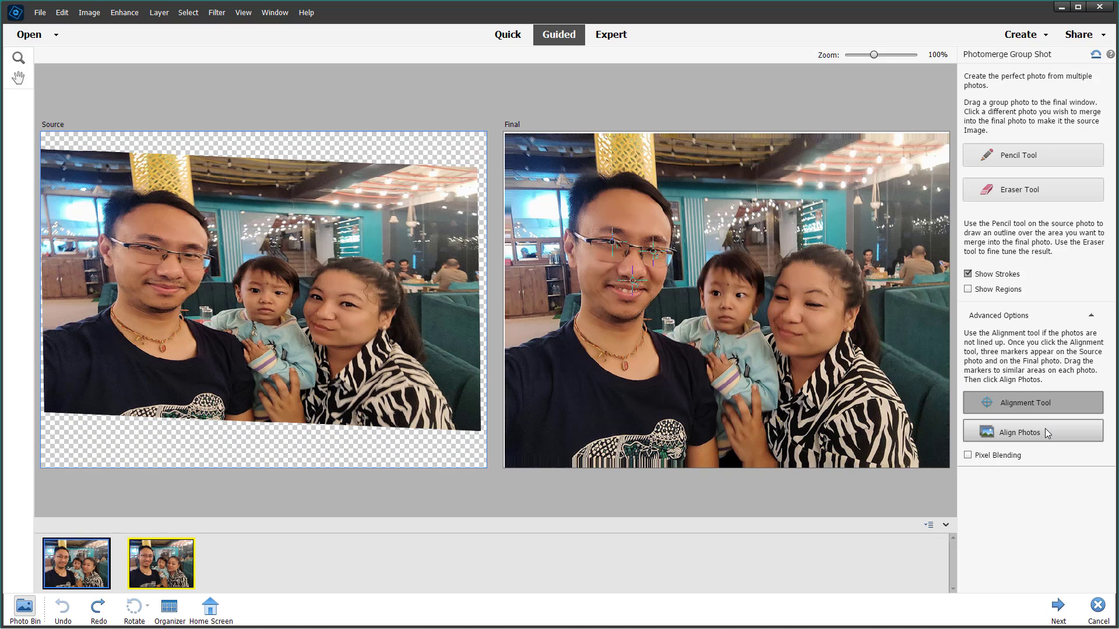
key(ctrl+z)
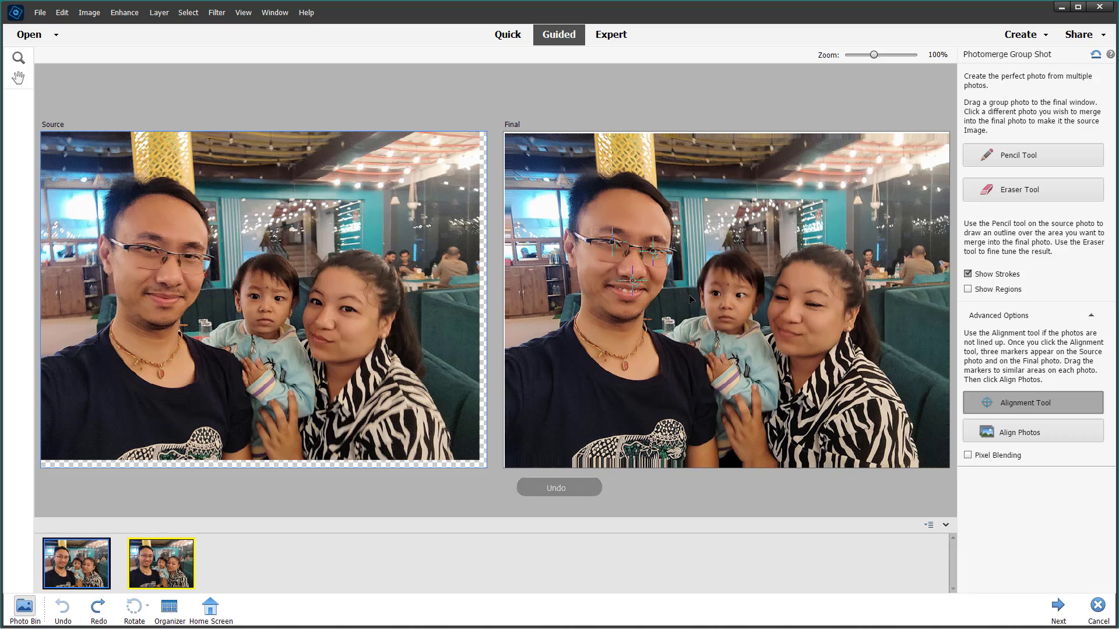
Step: Lower the mouth marker and one eye marker on the man's face in the source photo, and align the photos
drag(169, 284, 171, 290)
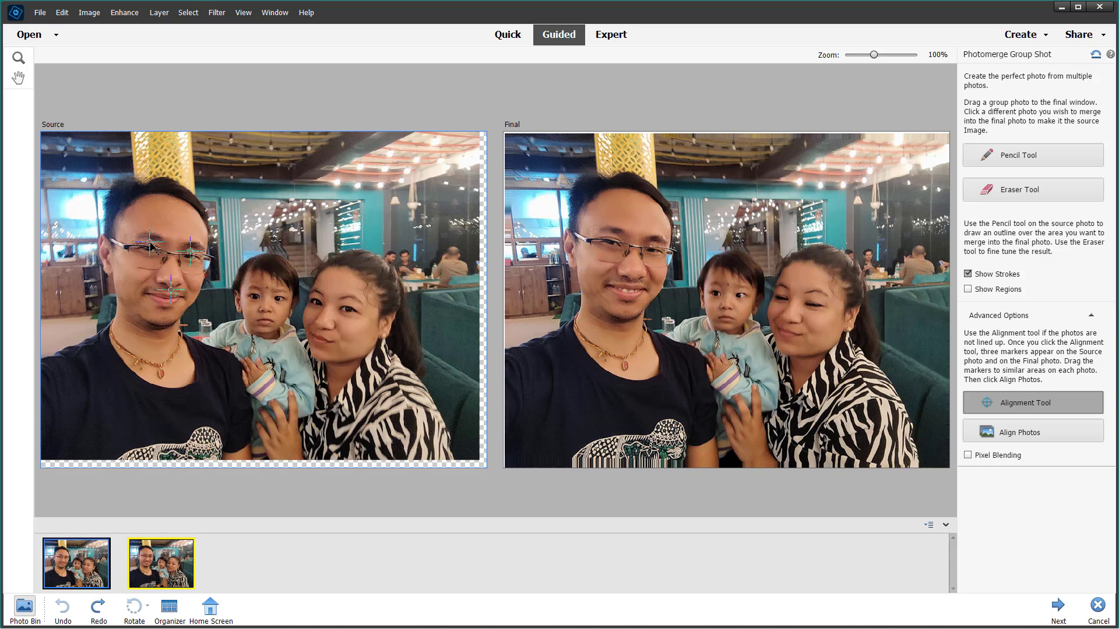
drag(152, 246, 151, 253)
click(1020, 432)
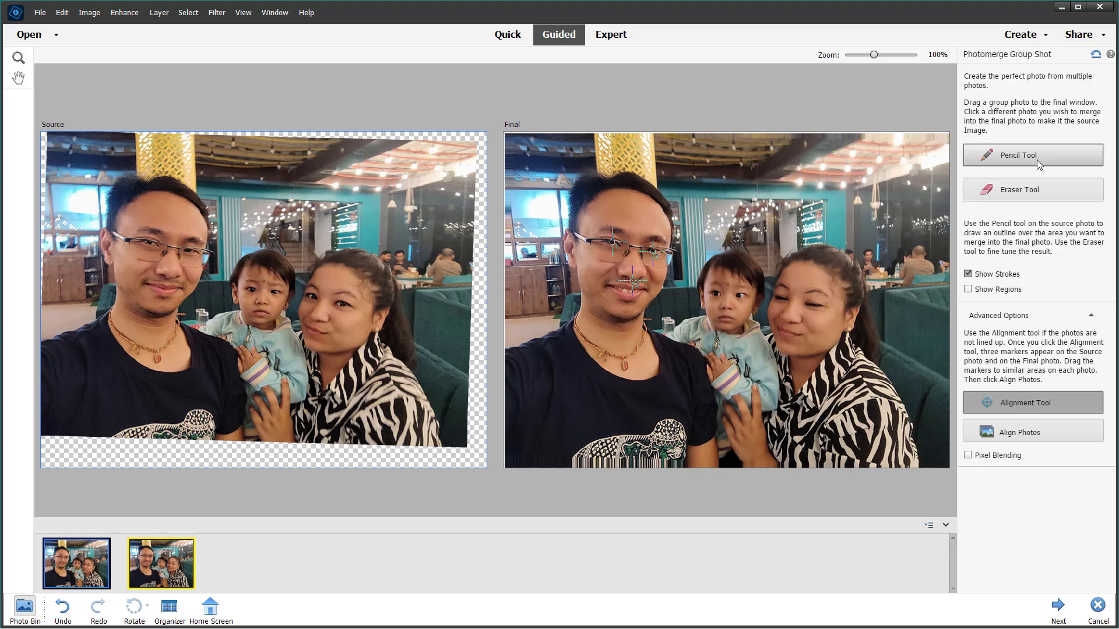
Step: Paint over the woman's face and hair in the source photo with the Pencil Tool to merge them into the final photo
click(1019, 155)
click(1024, 178)
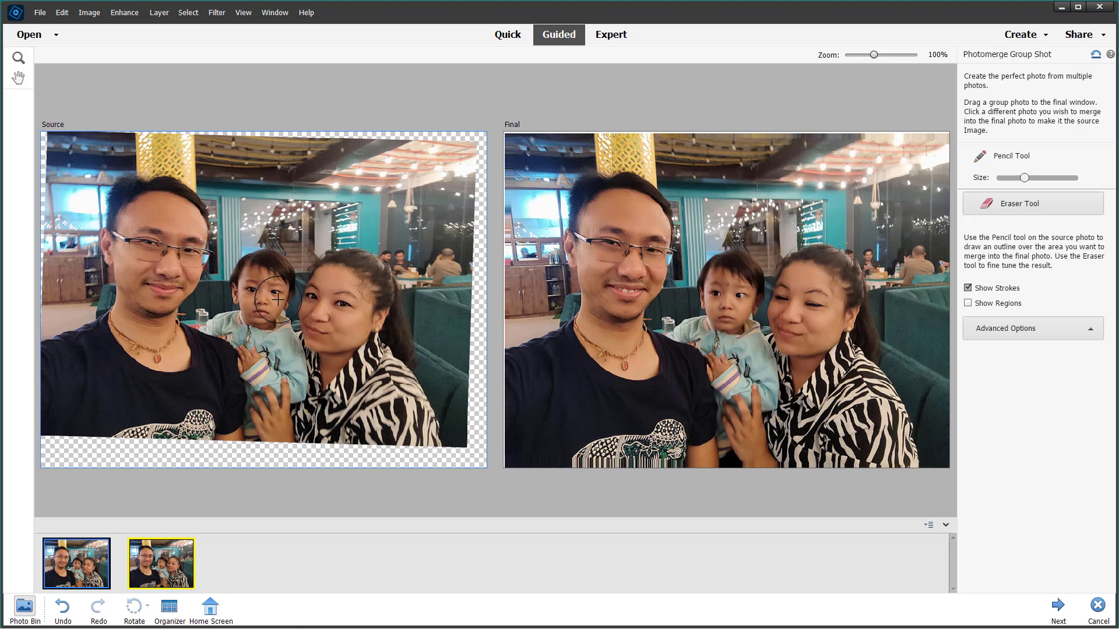
click(328, 307)
mouse_move(335, 297)
mouse_down()
mouse_move(322, 304)
mouse_move(340, 305)
mouse_move(332, 298)
mouse_up()
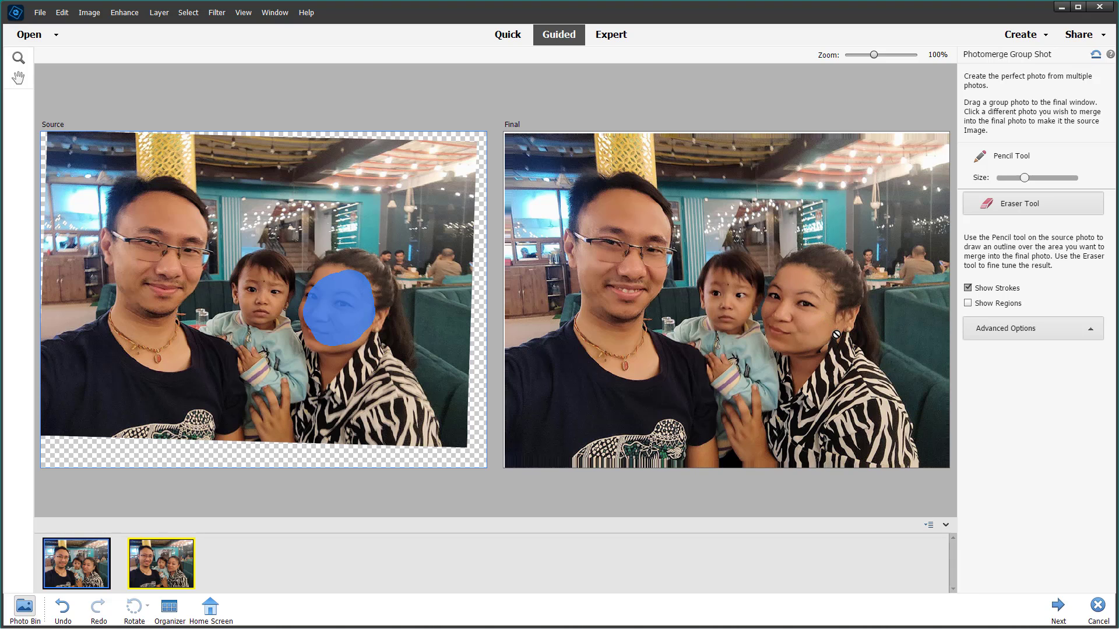
mouse_move(341, 262)
mouse_down()
mouse_move(370, 270)
mouse_move(387, 310)
mouse_move(353, 361)
mouse_up()
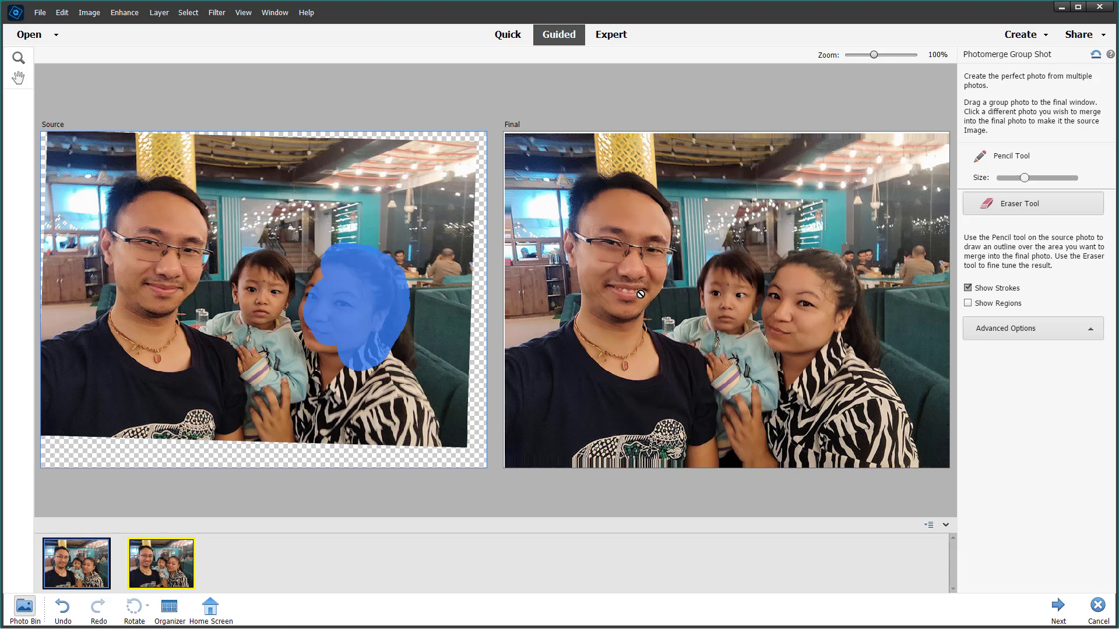
Step: Paint over the man's face, the area beside his hair, and his neck and upper chest in the source photo
mouse_move(144, 269)
mouse_down()
mouse_move(154, 222)
mouse_move(185, 274)
mouse_move(135, 249)
mouse_move(175, 225)
mouse_move(146, 253)
mouse_move(141, 240)
mouse_move(168, 236)
mouse_up()
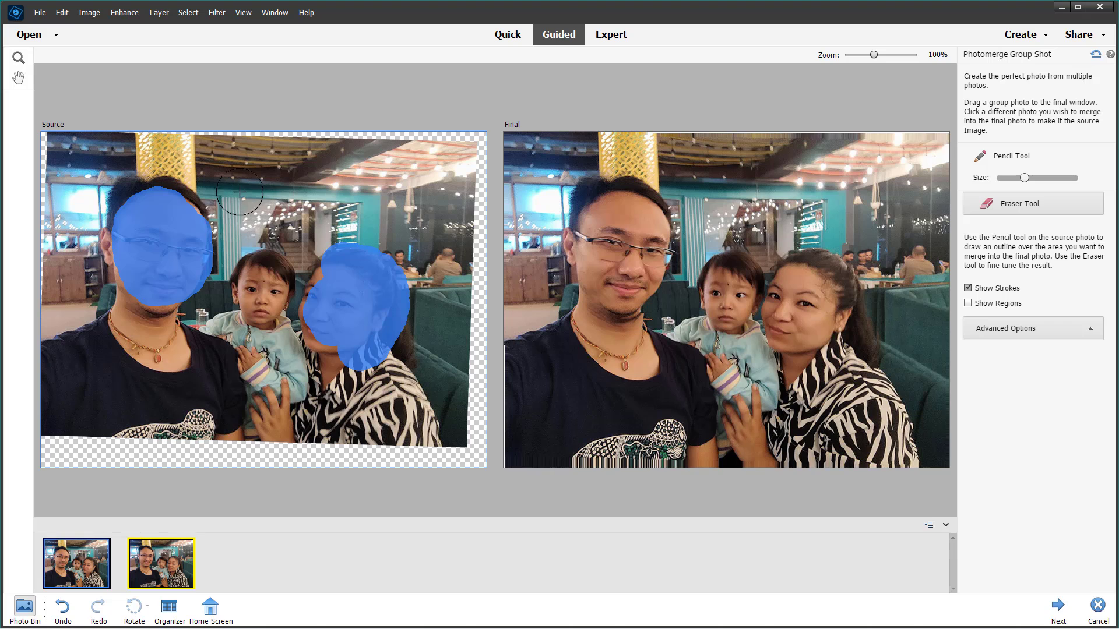
drag(207, 199, 197, 211)
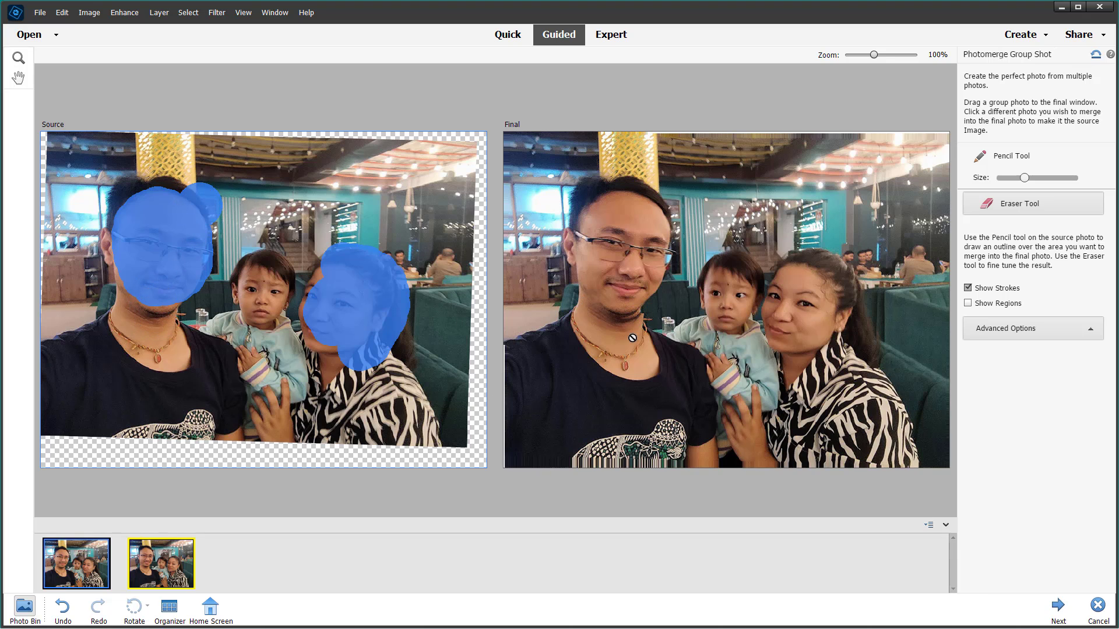
mouse_move(170, 314)
mouse_down()
mouse_move(130, 311)
mouse_move(153, 327)
mouse_up()
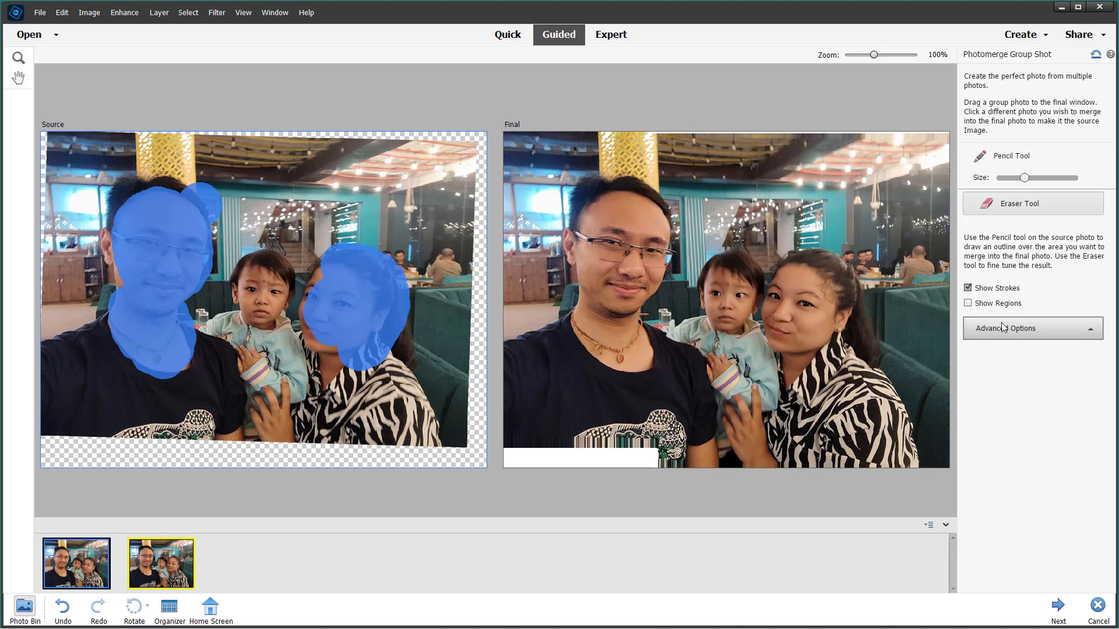
Step: Check the merge with the strokes and regions overlays toggled off and on, leaving both shown
click(969, 304)
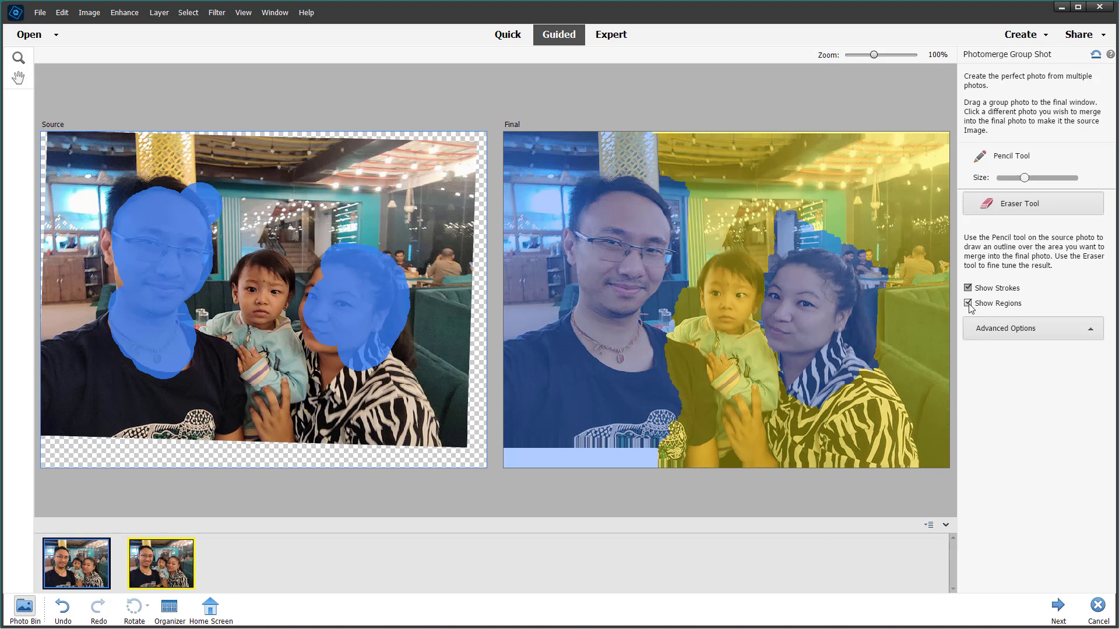
click(968, 303)
click(969, 288)
click(969, 288)
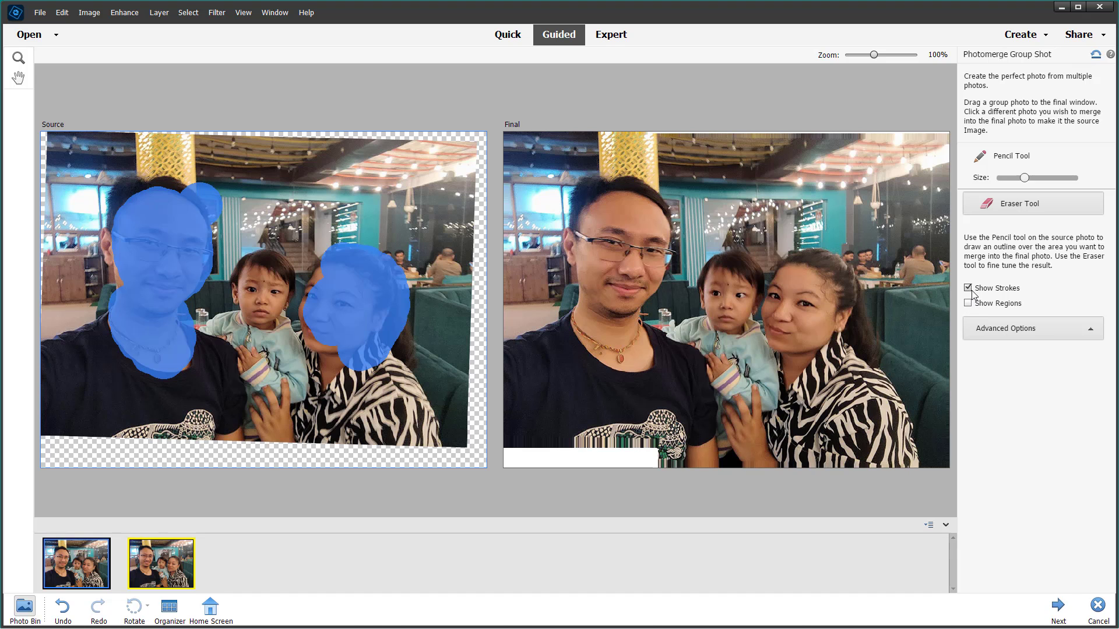
click(969, 304)
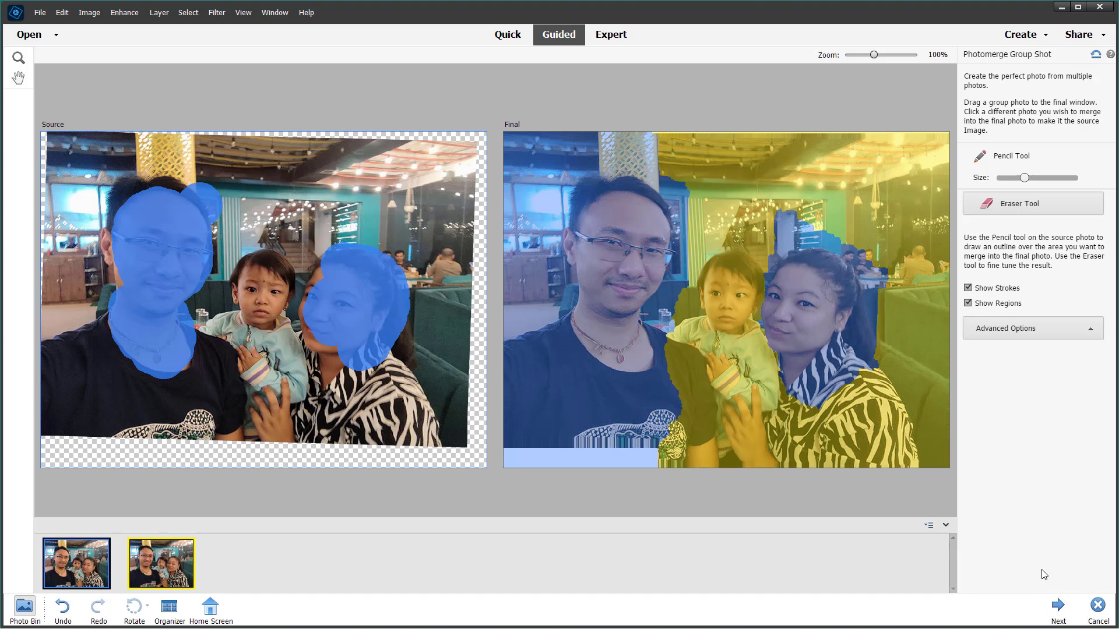
Step: Finish the group shot merge and continue editing the result in Quick mode
click(1058, 606)
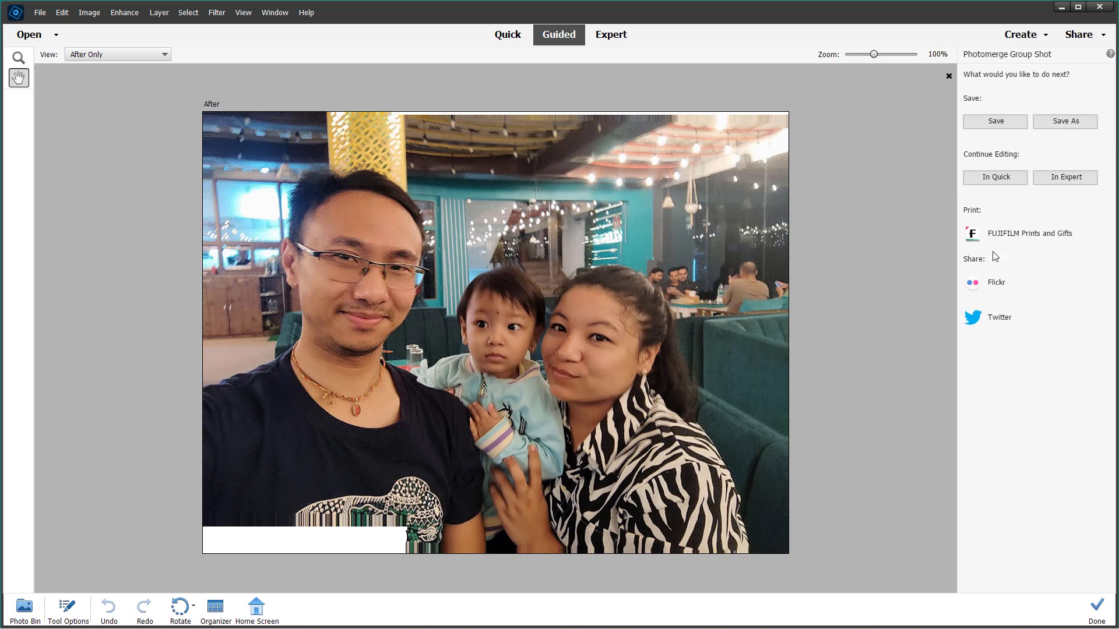
click(1002, 179)
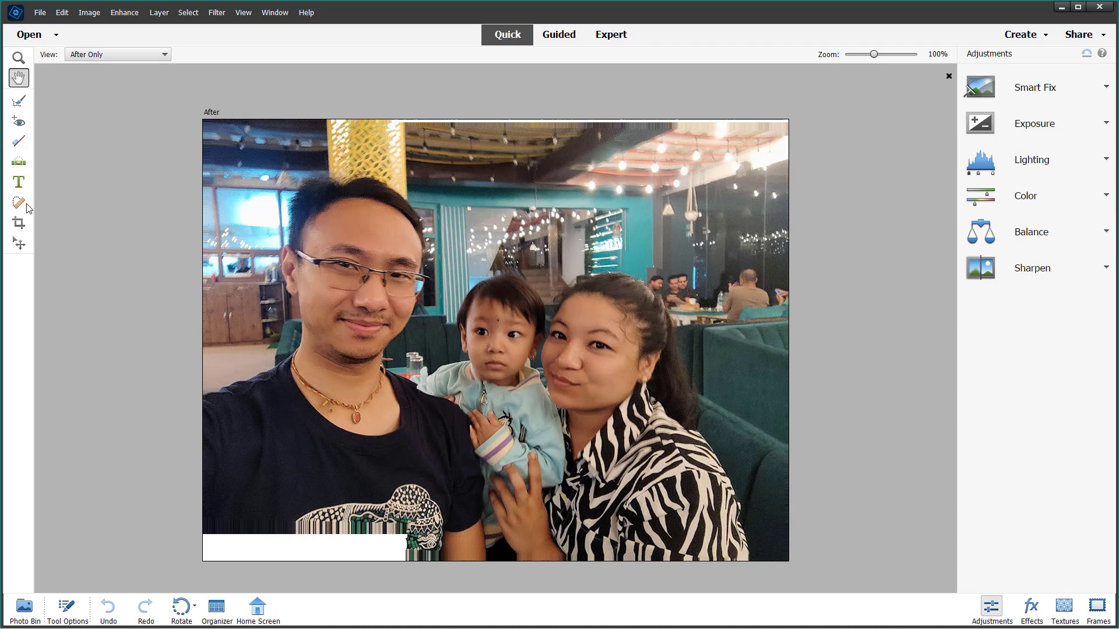
Step: Crop the merged photo with no ratio restriction, trimming the white strip along the bottom and the one along the right edge
click(20, 225)
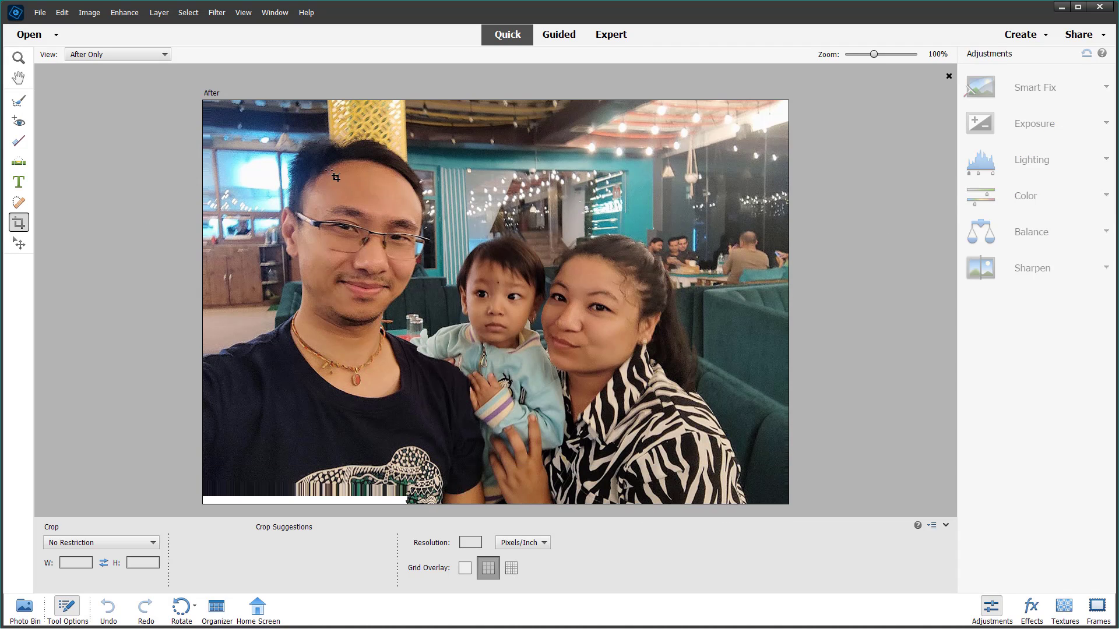
drag(788, 504, 487, 362)
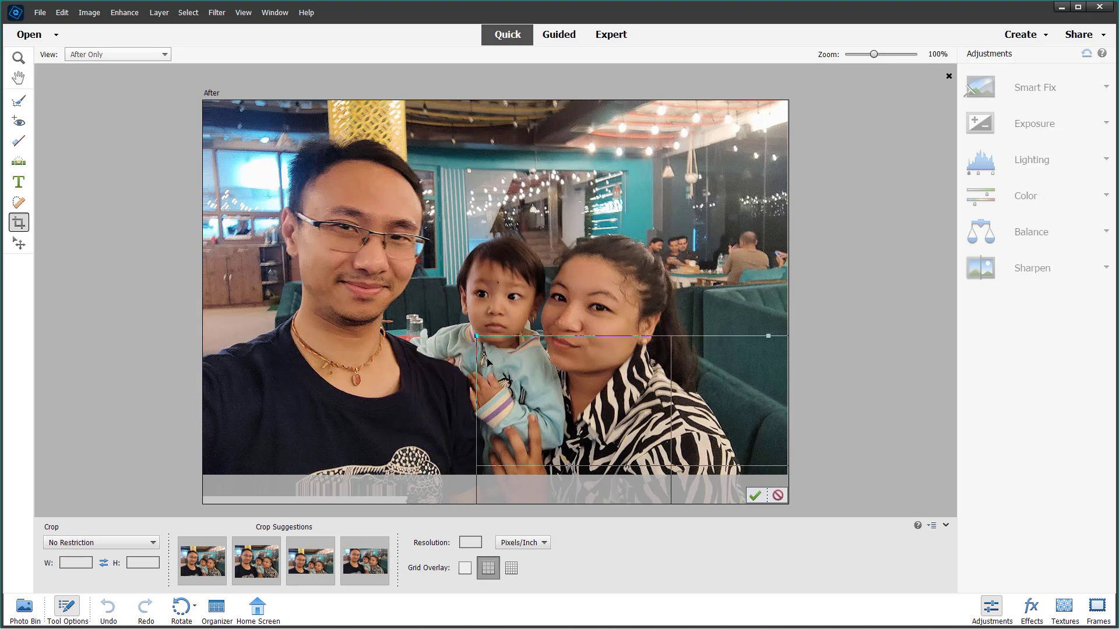
drag(658, 428, 399, 209)
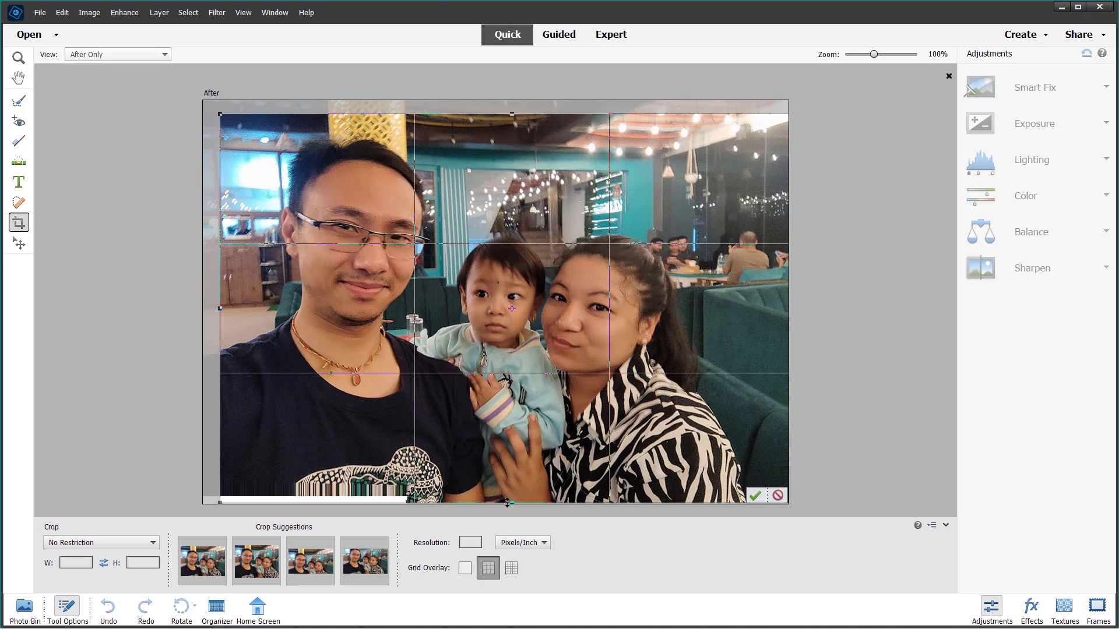
drag(512, 498, 514, 474)
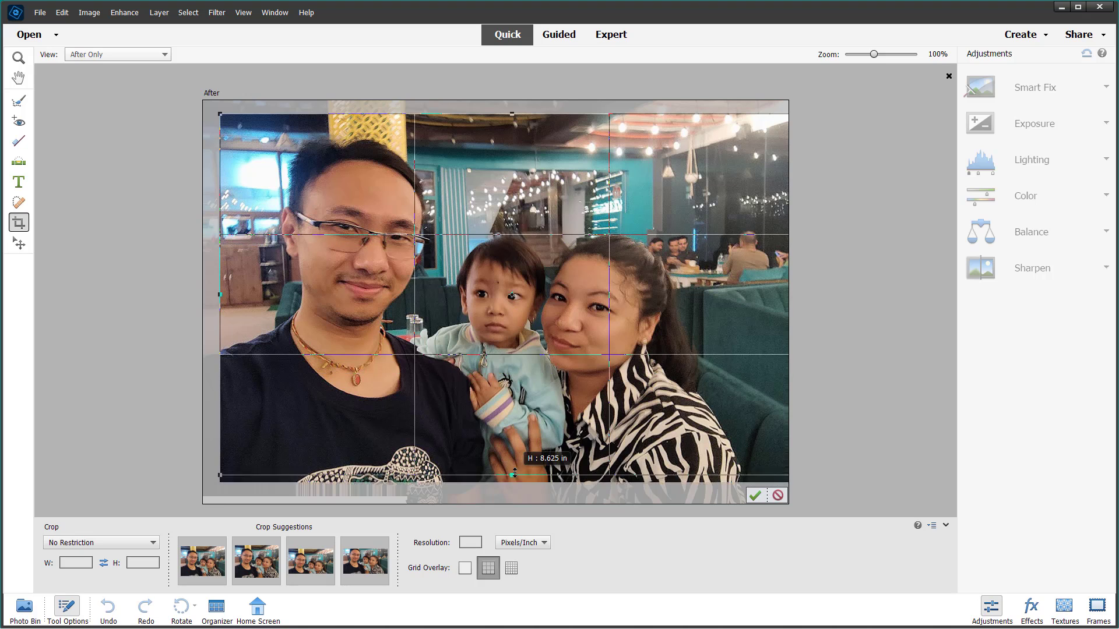
click(755, 495)
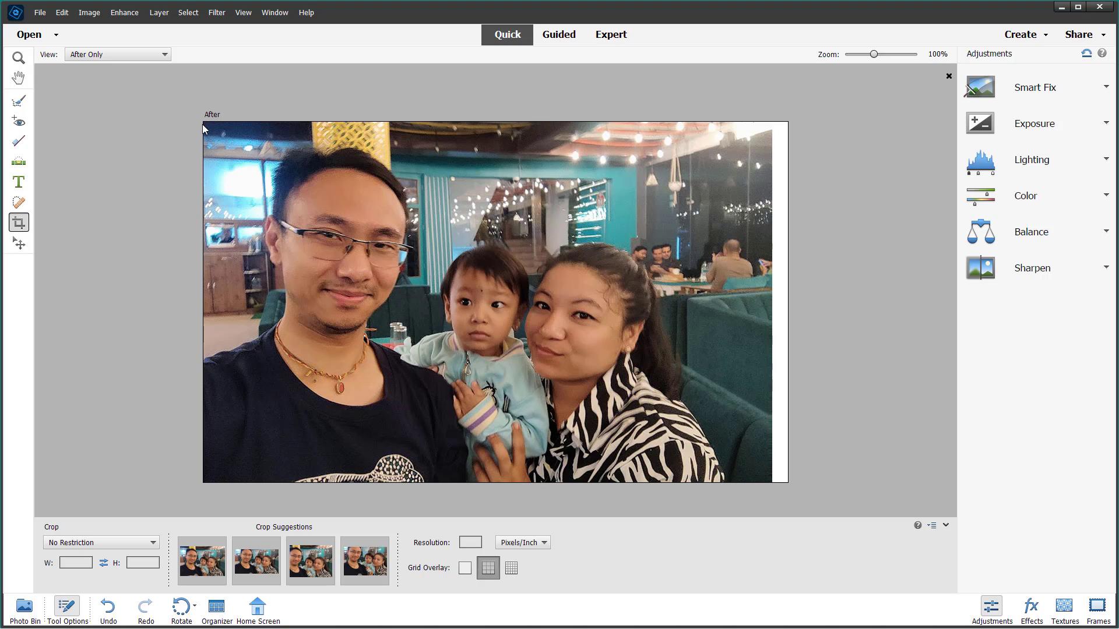
drag(204, 122, 768, 482)
click(726, 474)
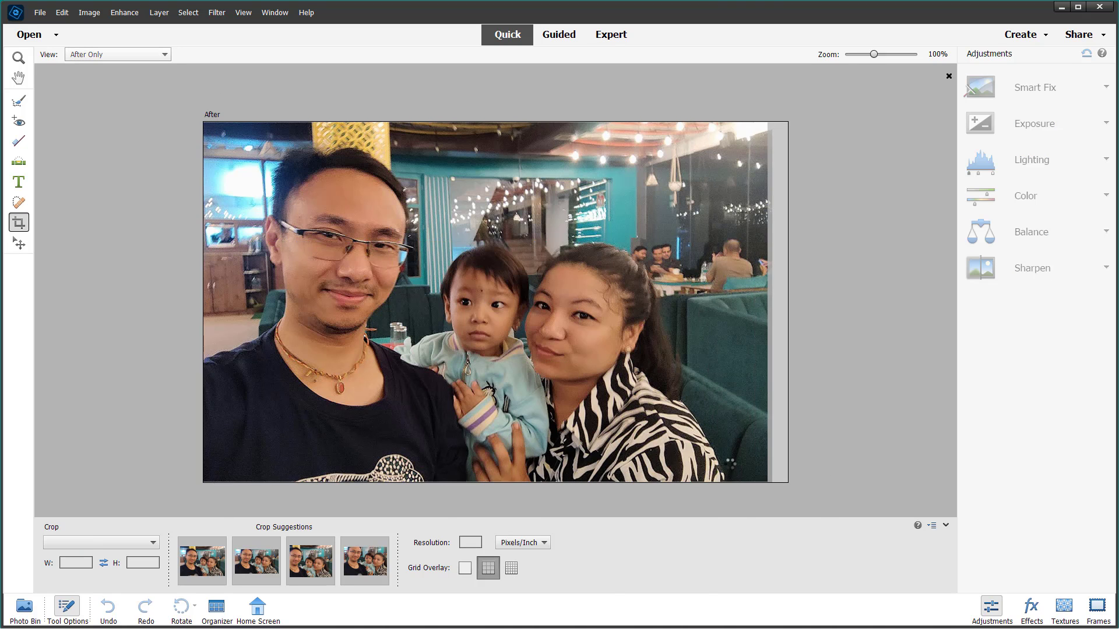